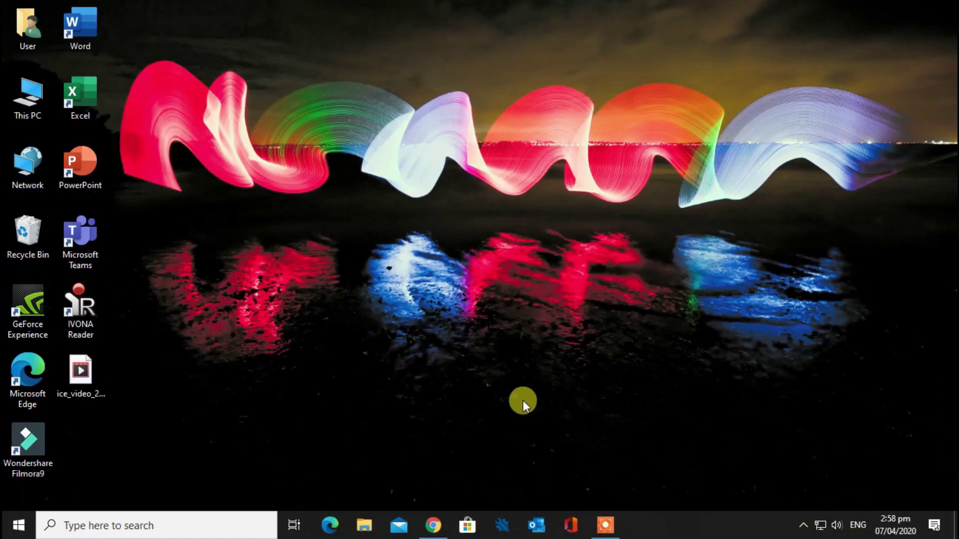
Search Google for 'microsoft windows 10 download' and request MediaCreationTool1909.exe from Microsoft's page
click(433, 524)
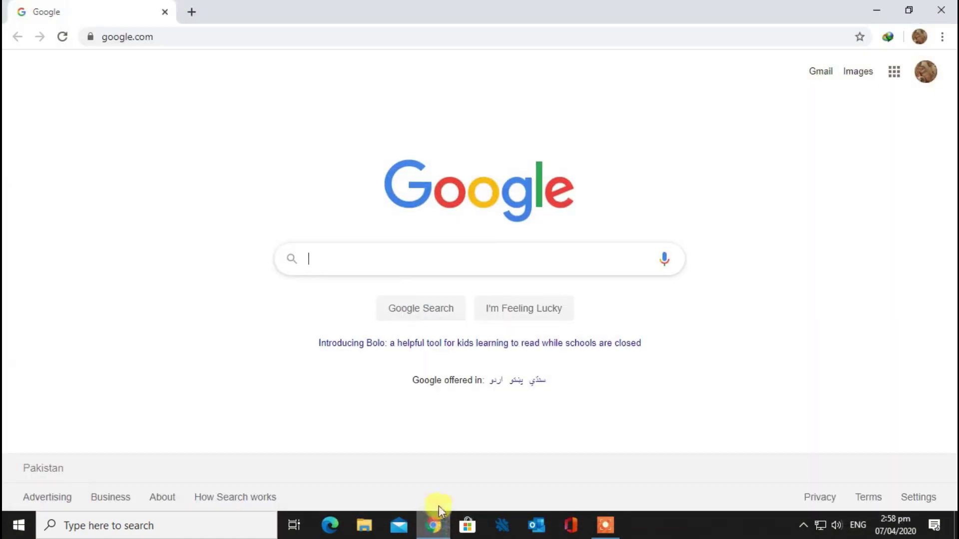
text(micr)
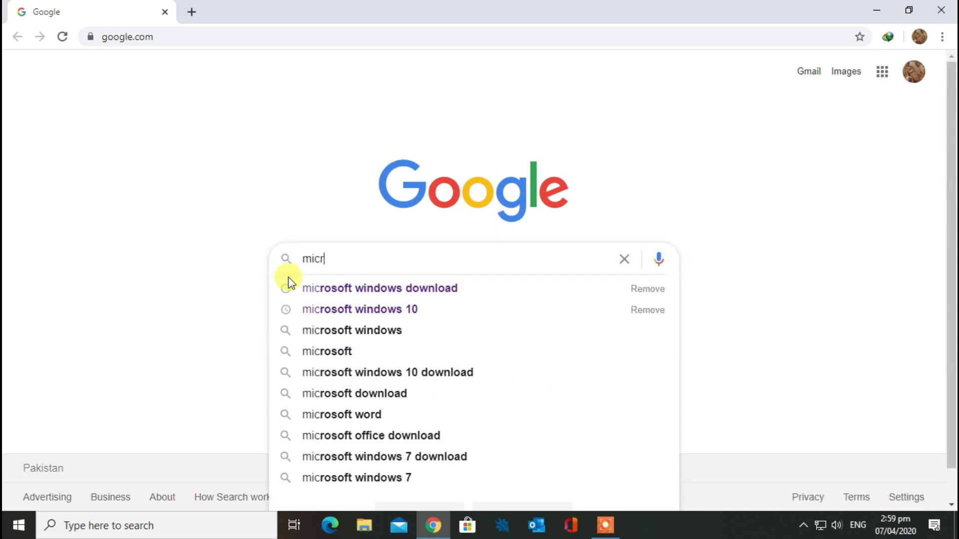
text(osoft wi)
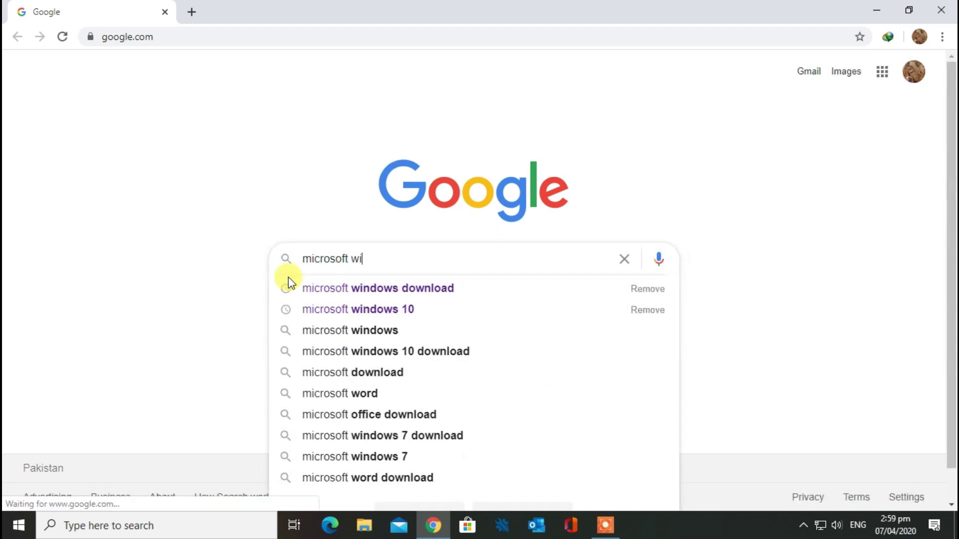
text(ndows 1)
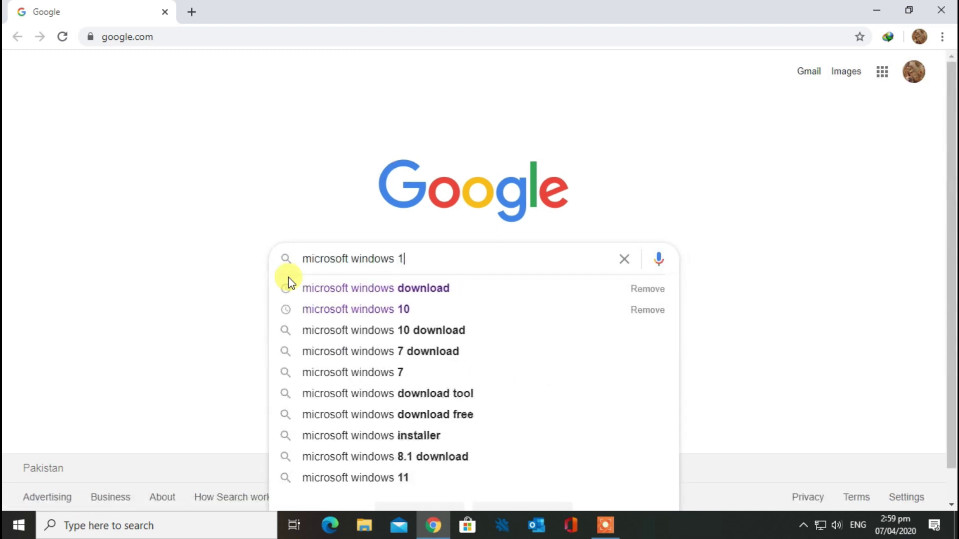
text(0 download)
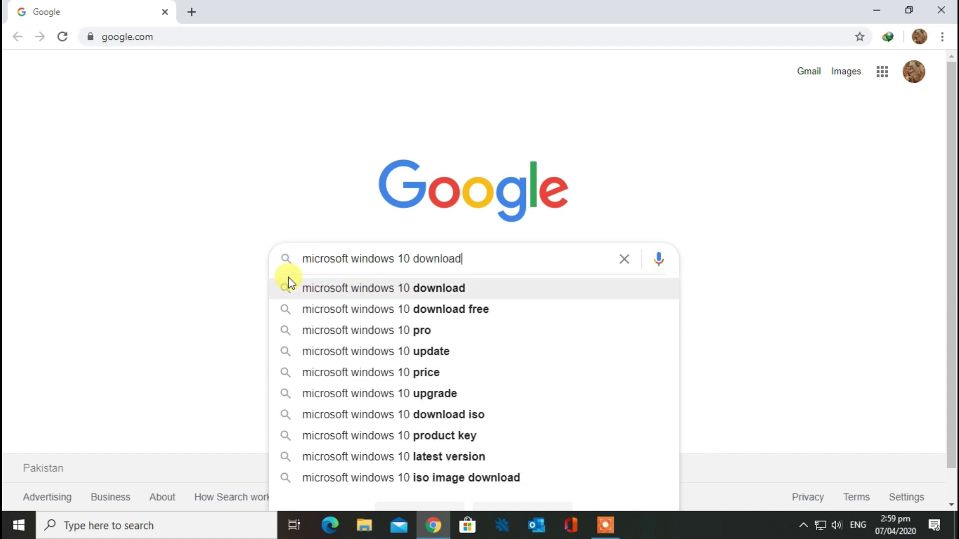
key(Return)
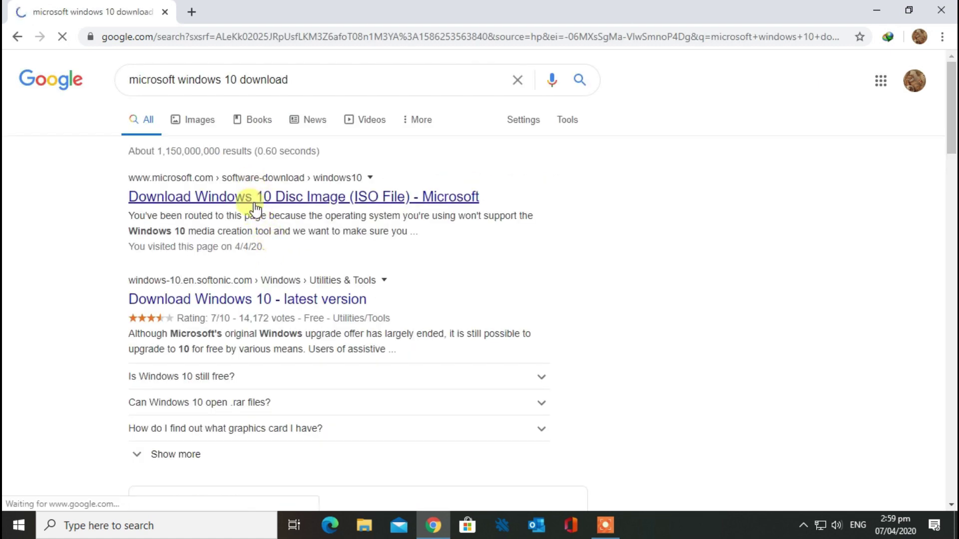
click(255, 204)
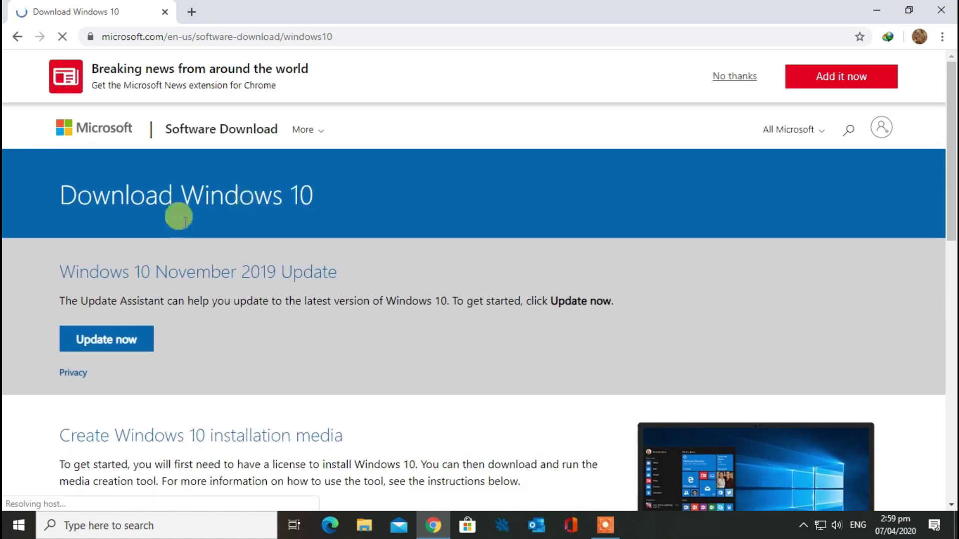
scroll(229, 233, down, 4)
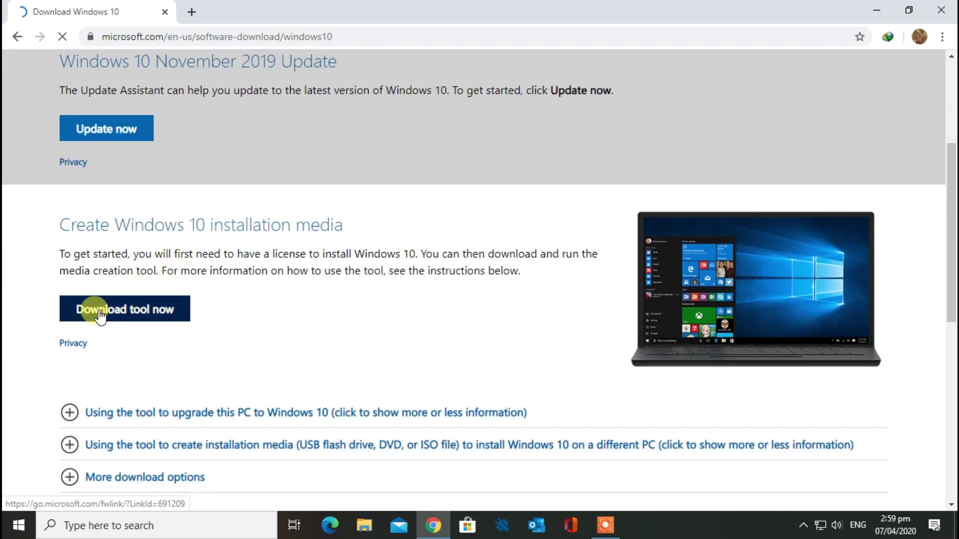
click(99, 312)
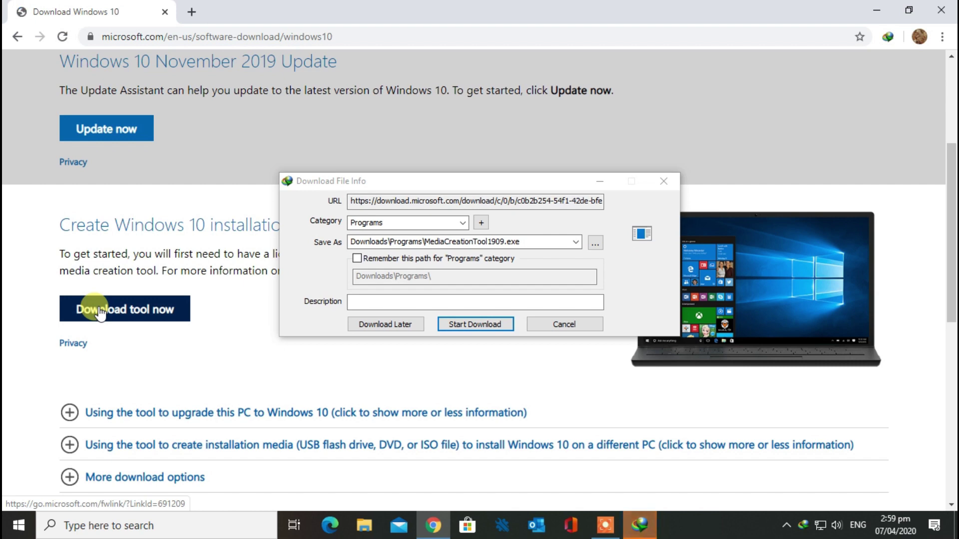
Start downloading the 18.36 MB MediaCreationTool1909.exe into Downloads\Programs
click(487, 331)
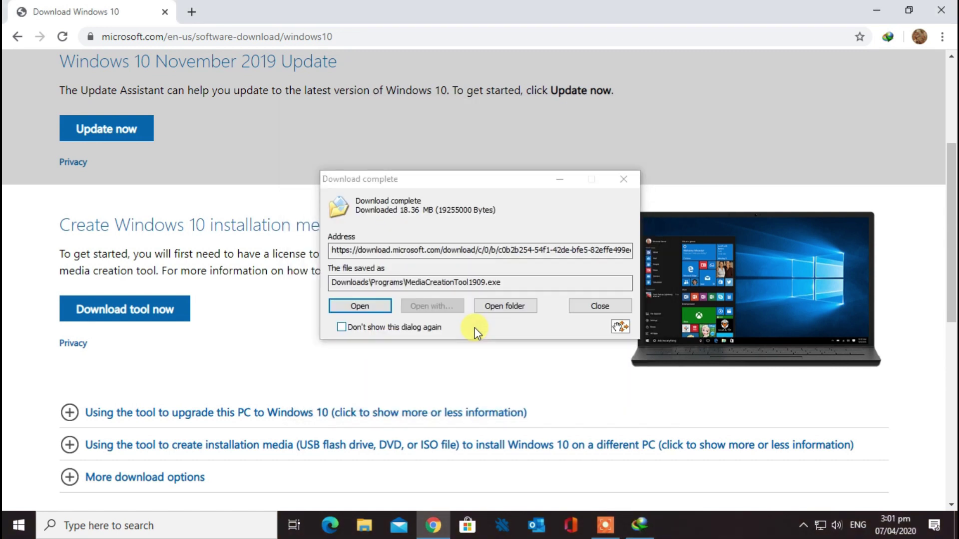
Dismiss the download notice and run MediaCreationTool1909 from the Downloads\Programs folder
click(619, 308)
click(877, 10)
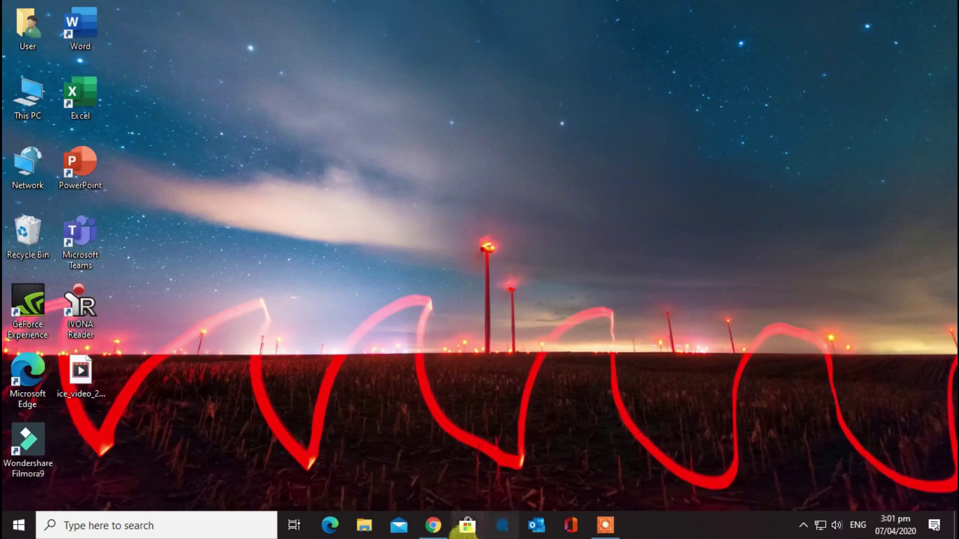
click(362, 525)
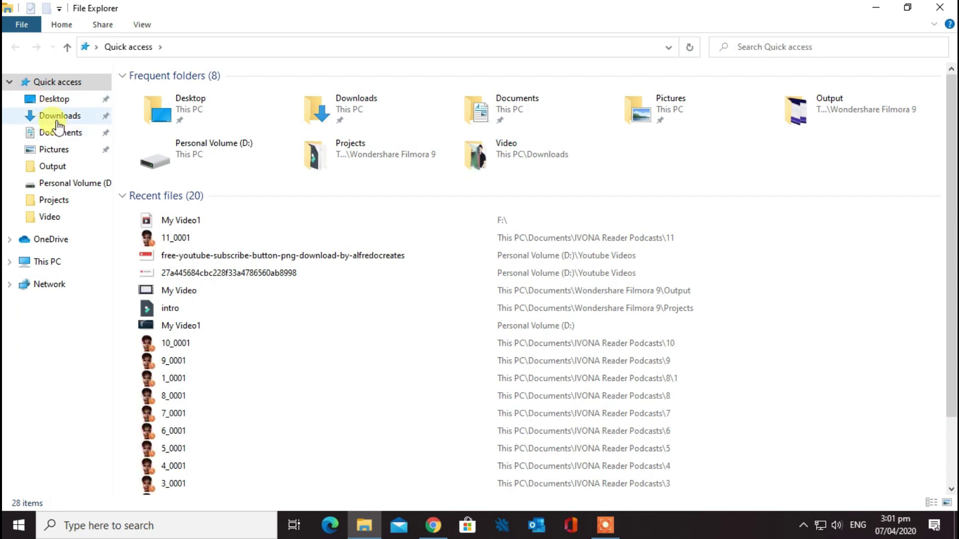
click(57, 117)
double_click(182, 113)
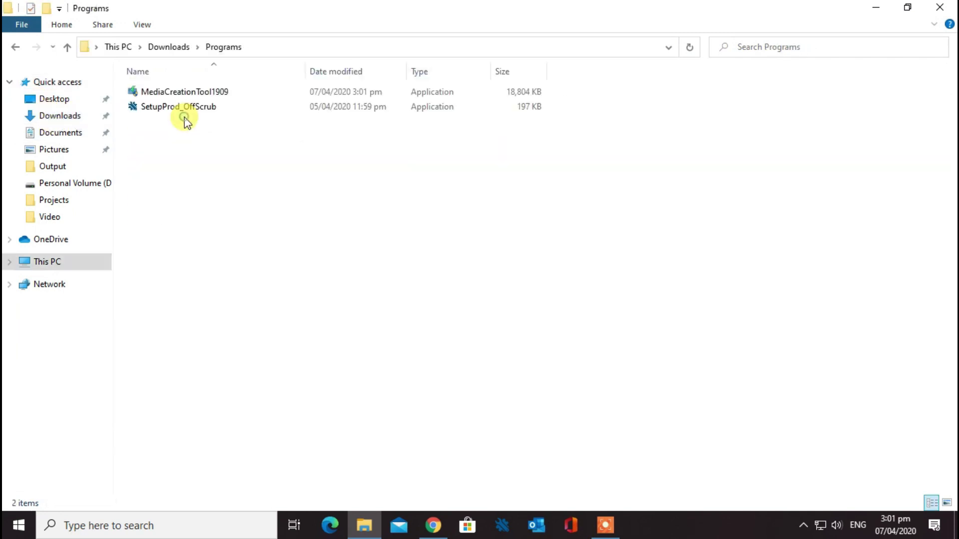
double_click(166, 94)
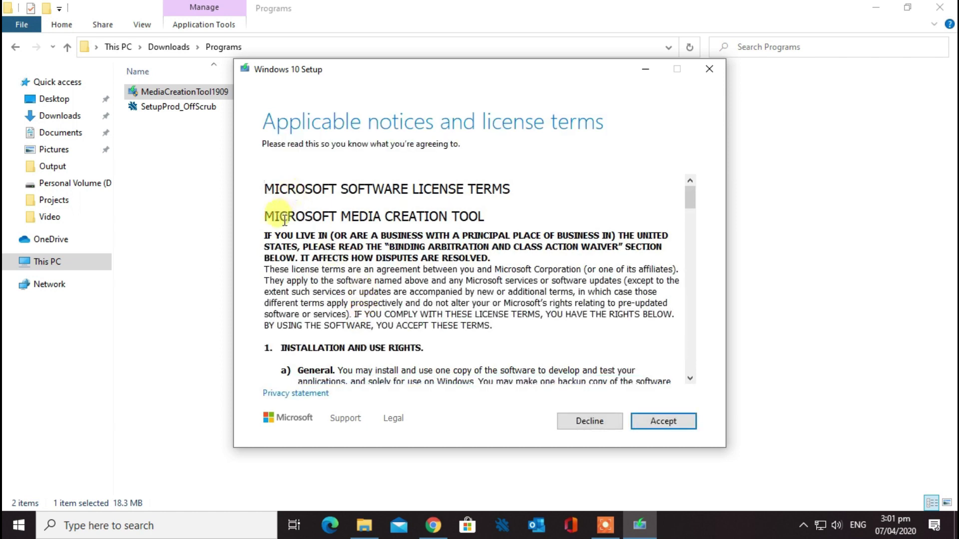
Scroll through the Windows 10 license terms and accept them
scroll(557, 329, down, 1)
scroll(560, 330, down, 3)
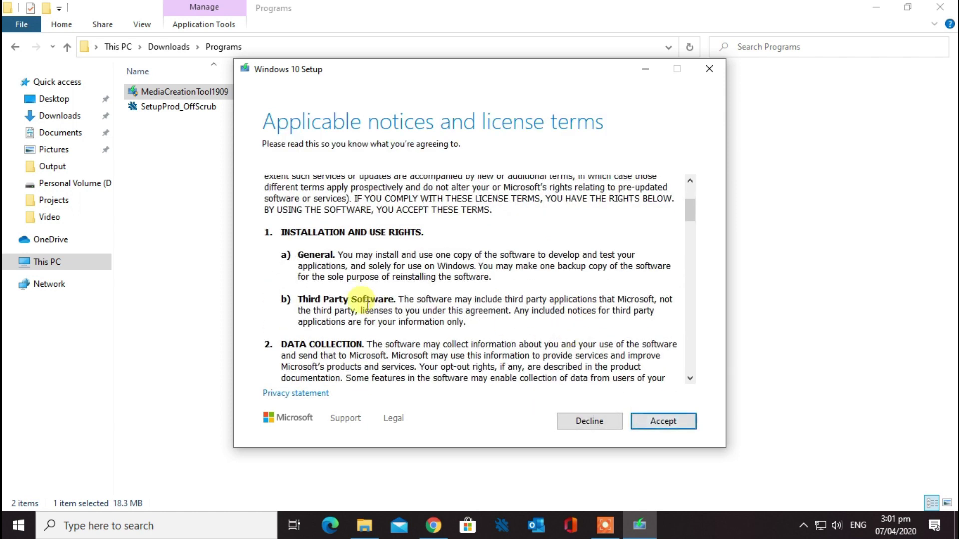
scroll(370, 300, down, 1)
scroll(548, 350, down, 10)
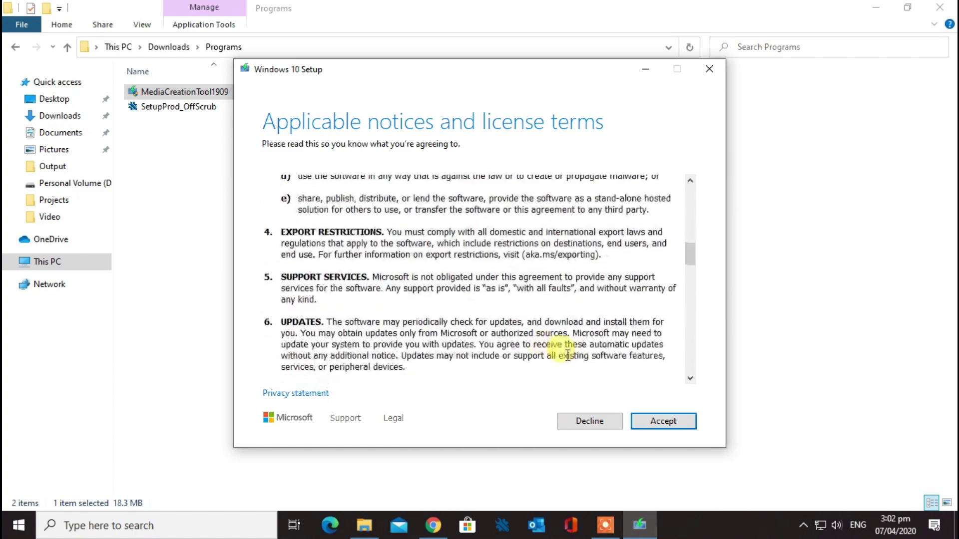
scroll(637, 352, down, 10)
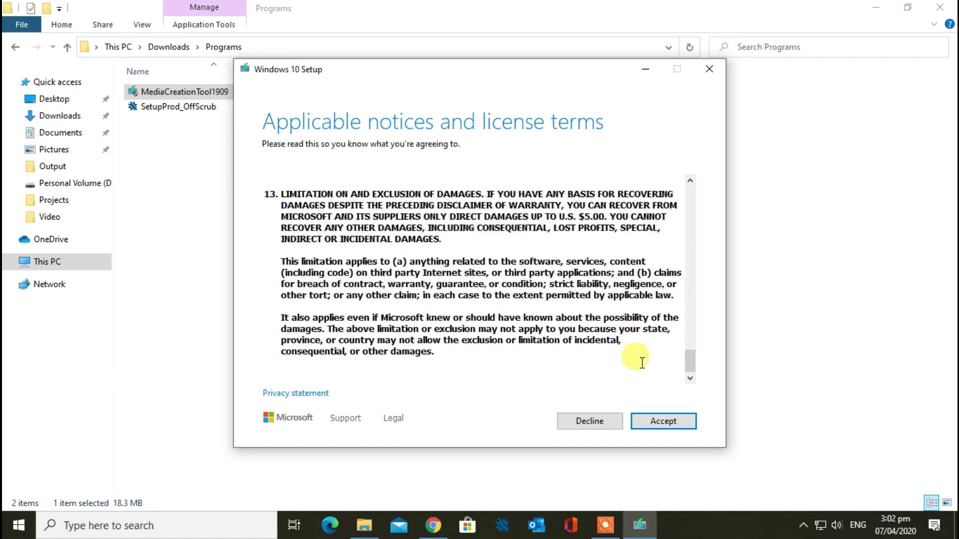
click(655, 417)
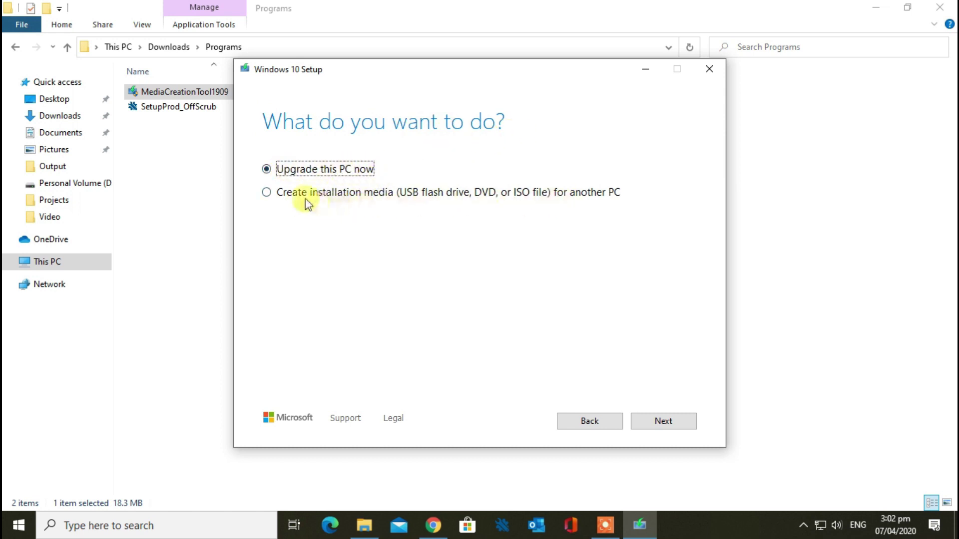
Choose to create installation media with English (United States) and 64-bit (x64) architecture
click(266, 194)
click(664, 422)
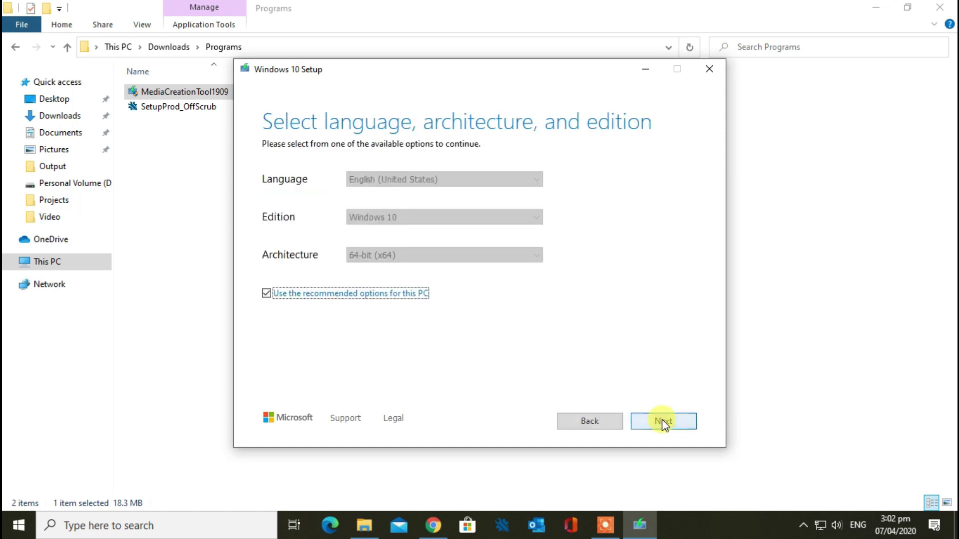
click(267, 293)
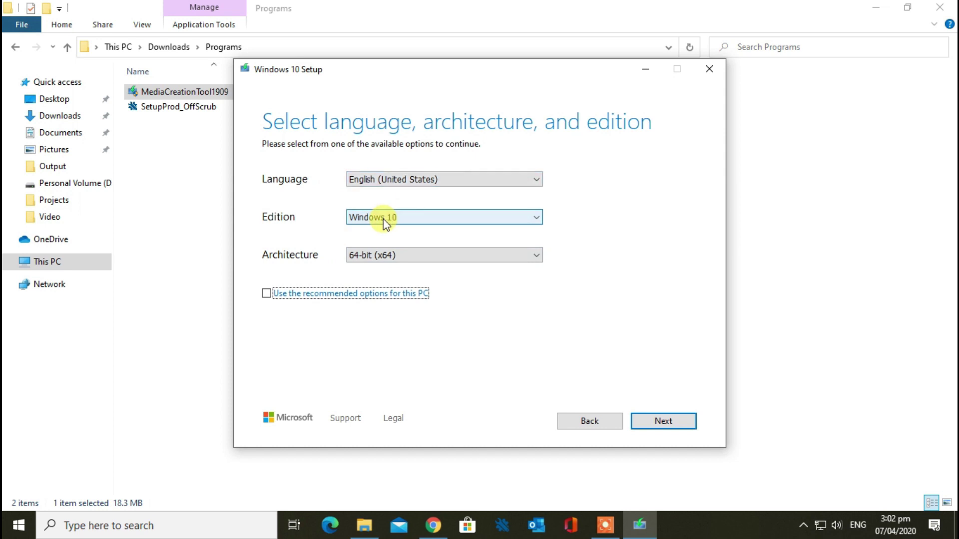
click(400, 179)
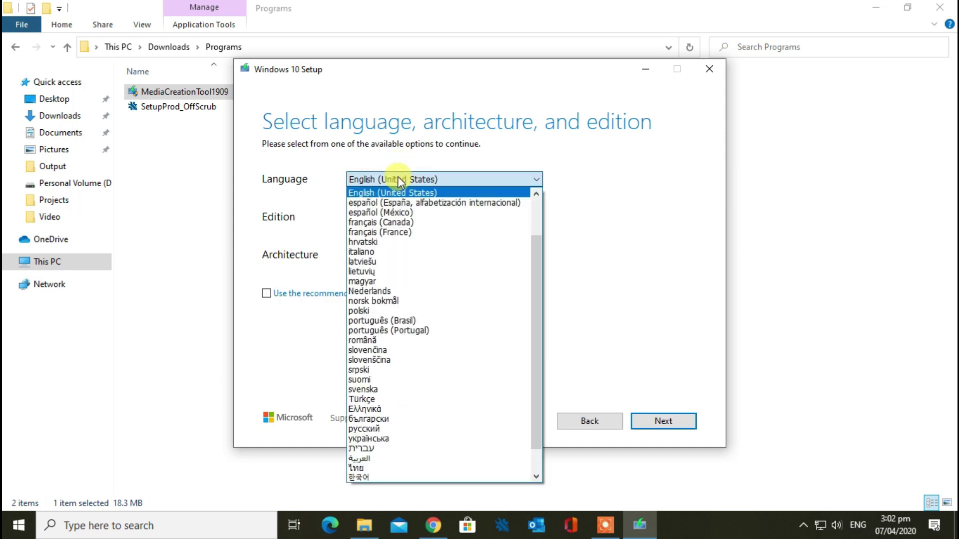
click(398, 178)
click(393, 256)
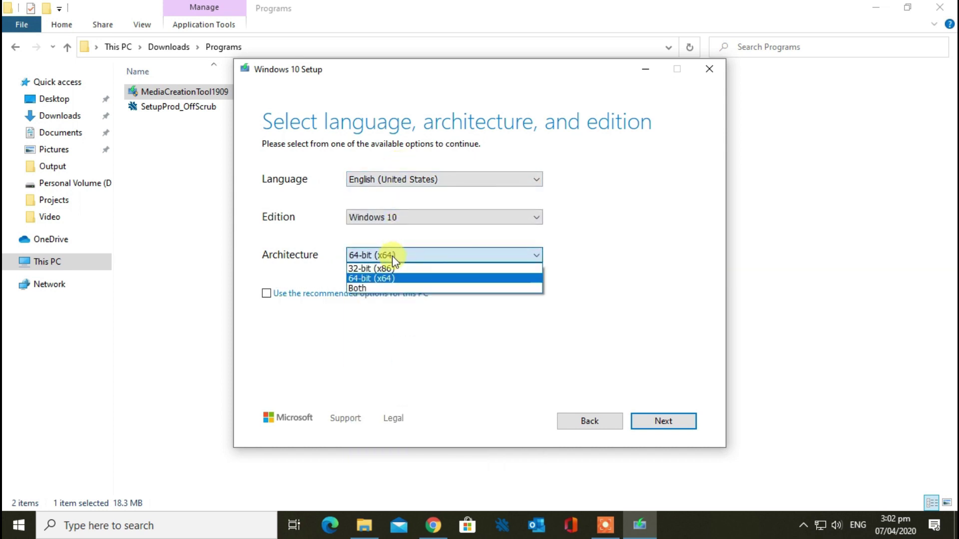
click(385, 279)
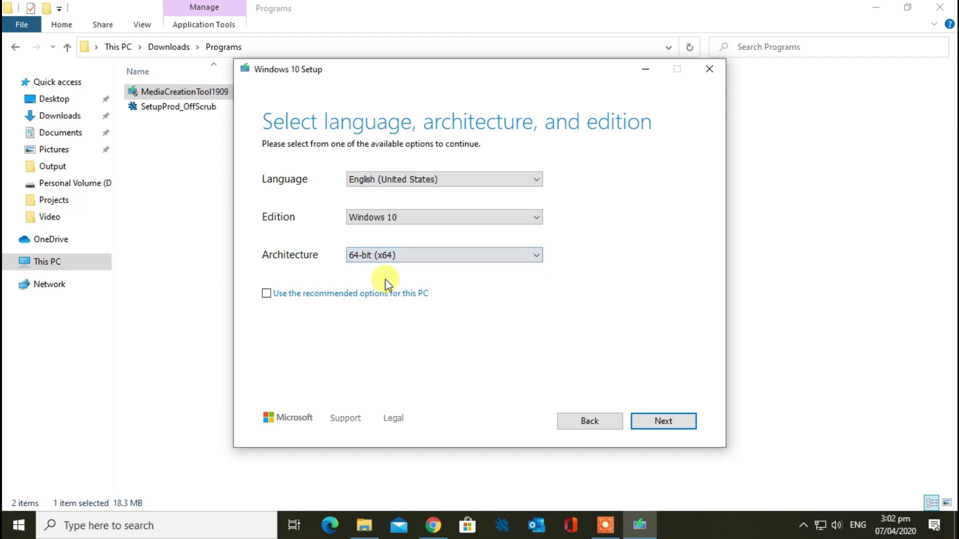
click(644, 421)
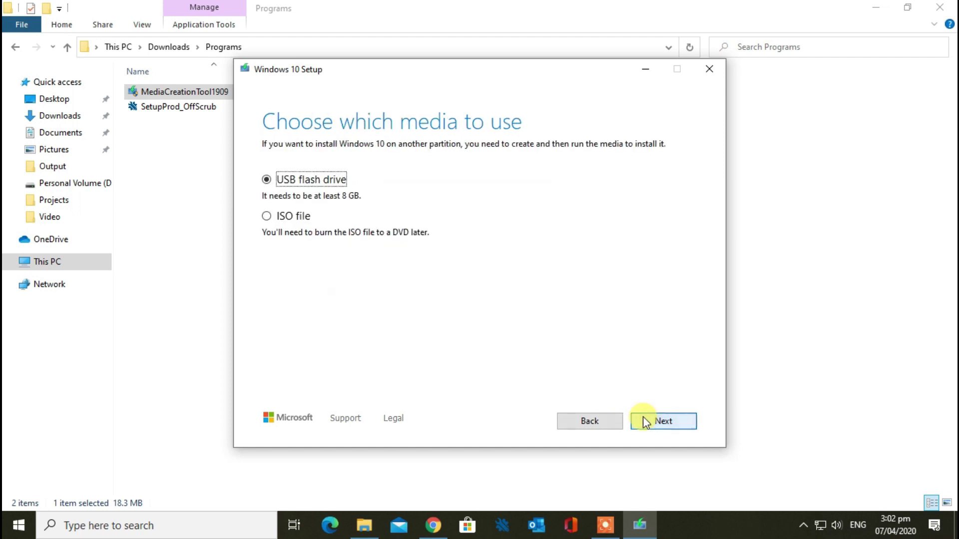
Choose the ISO file media type and save it as Windows on the Desktop
click(262, 190)
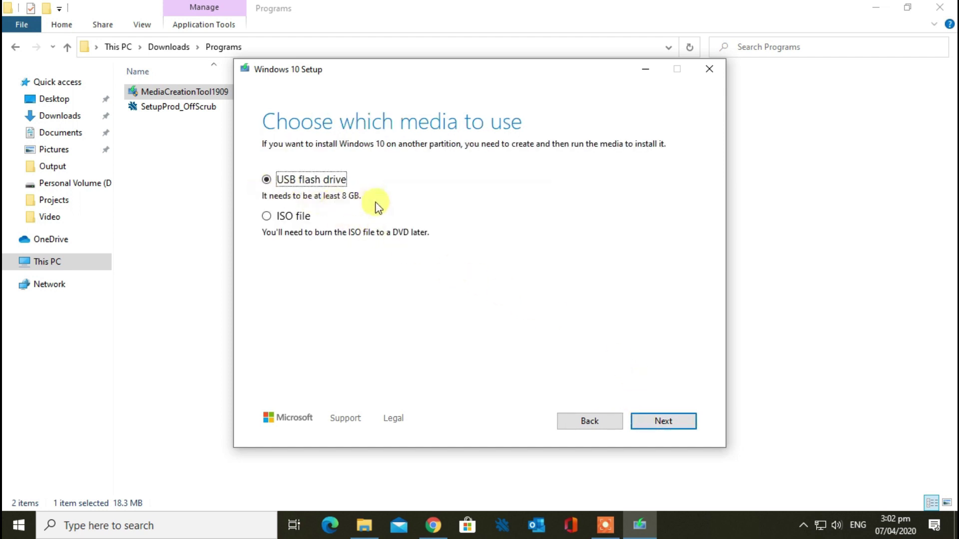
click(267, 217)
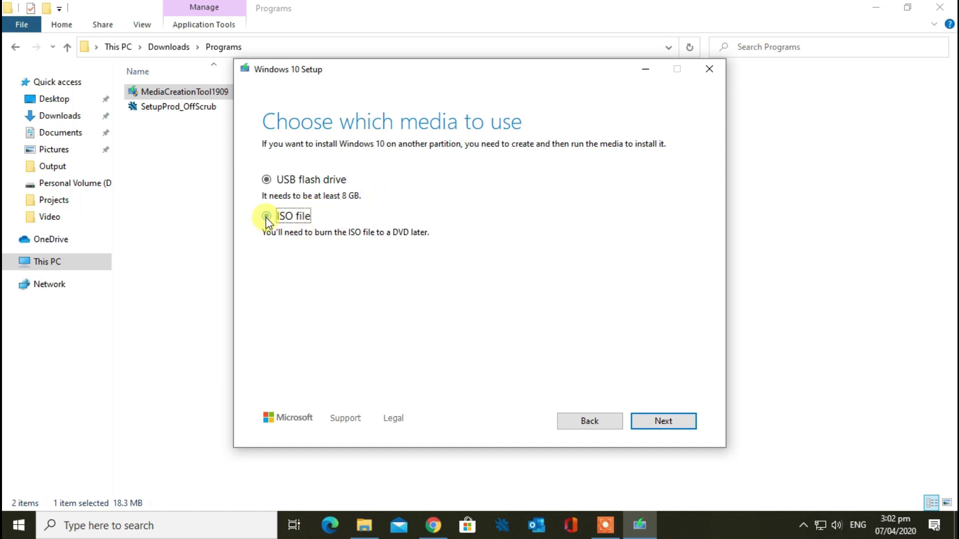
click(649, 425)
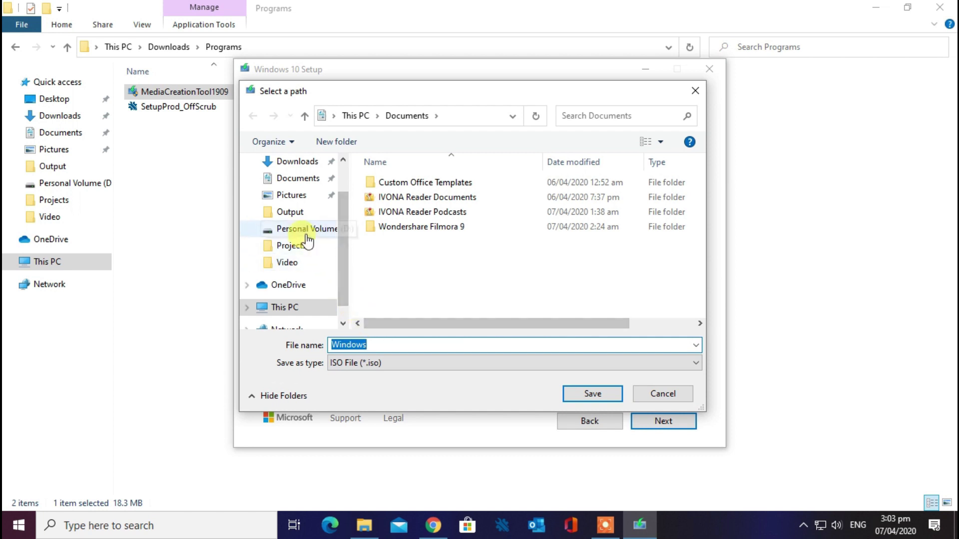
scroll(302, 212, up, 1)
scroll(306, 207, down, 2)
scroll(294, 200, up, 2)
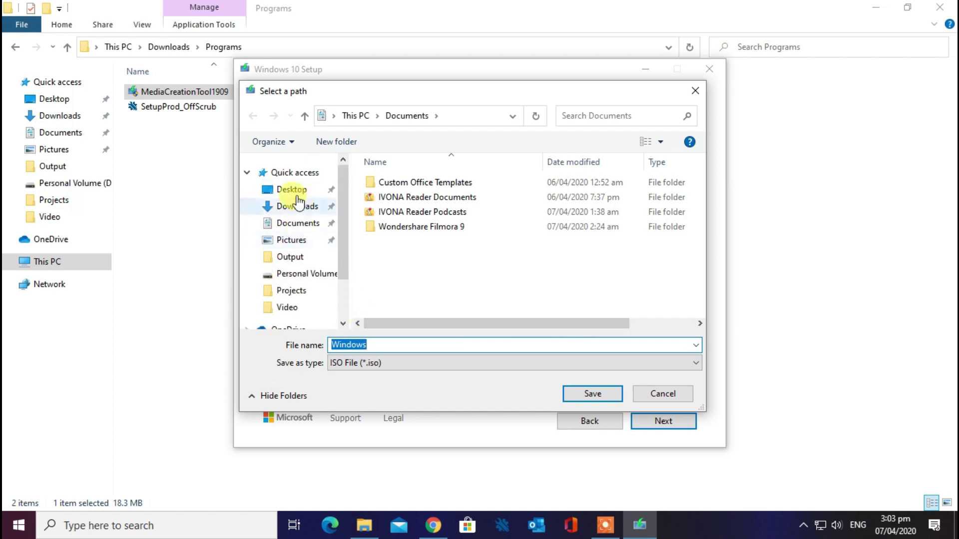
click(290, 189)
click(576, 390)
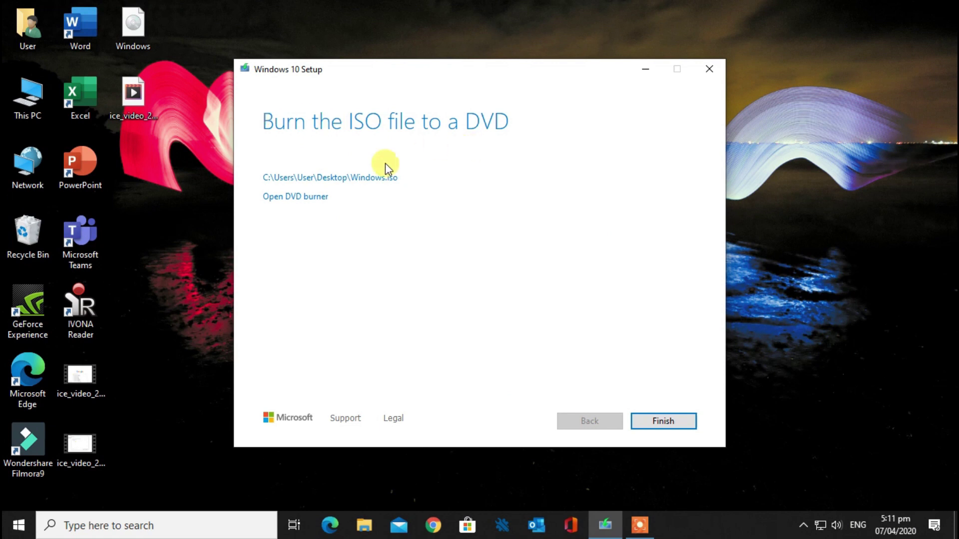
Close the setup tool and search Google in Chrome for 'RUFUS DOWNLOAD'
click(677, 422)
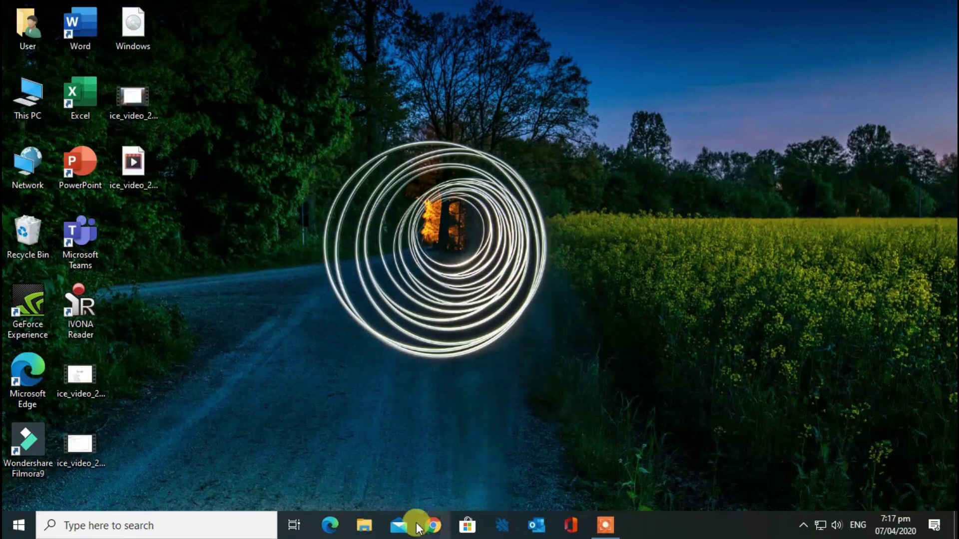
click(432, 525)
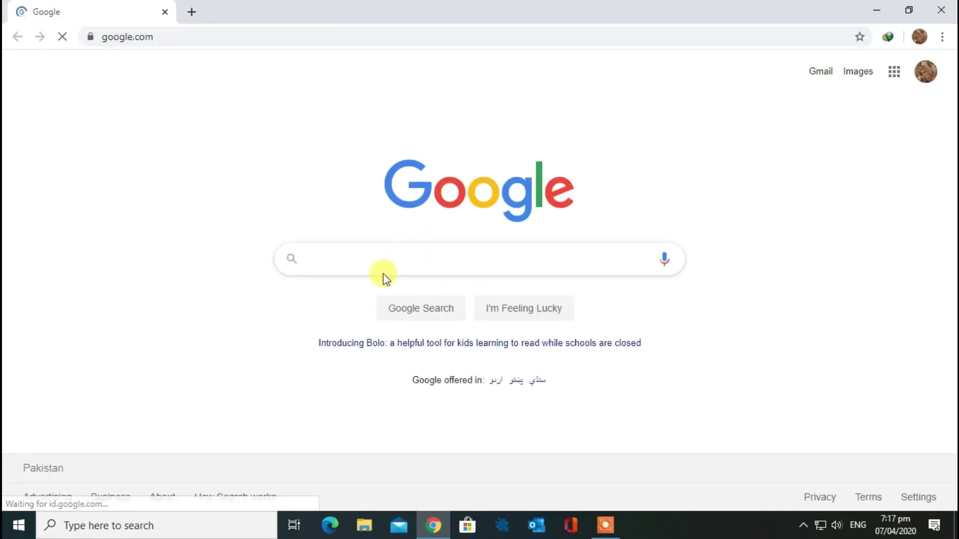
text(RUFUS )
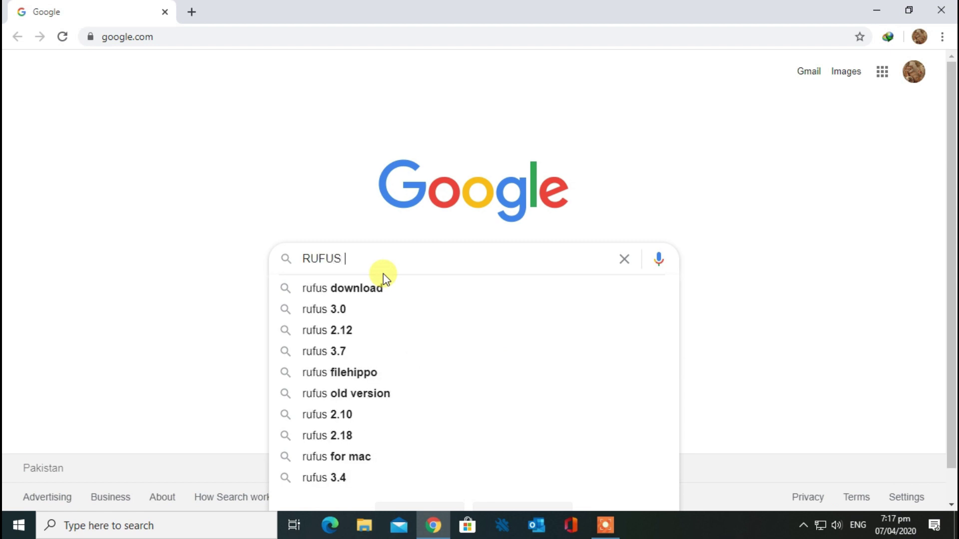
text(DOWNLOAD)
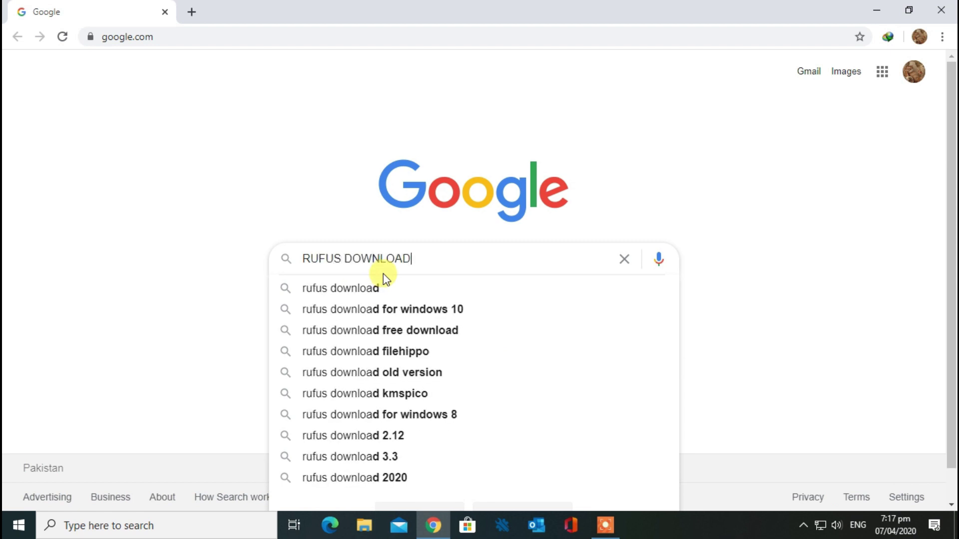
key(Return)
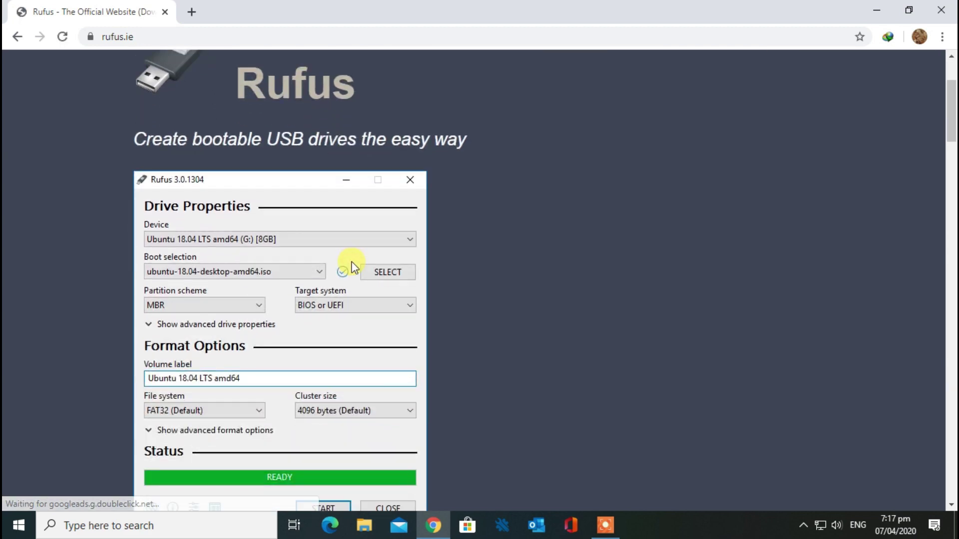
Download rufus-3.9.exe (1.13 MB) from rufus.ie into Downloads\Programs and dismiss the completion notice
scroll(257, 259, down, 9)
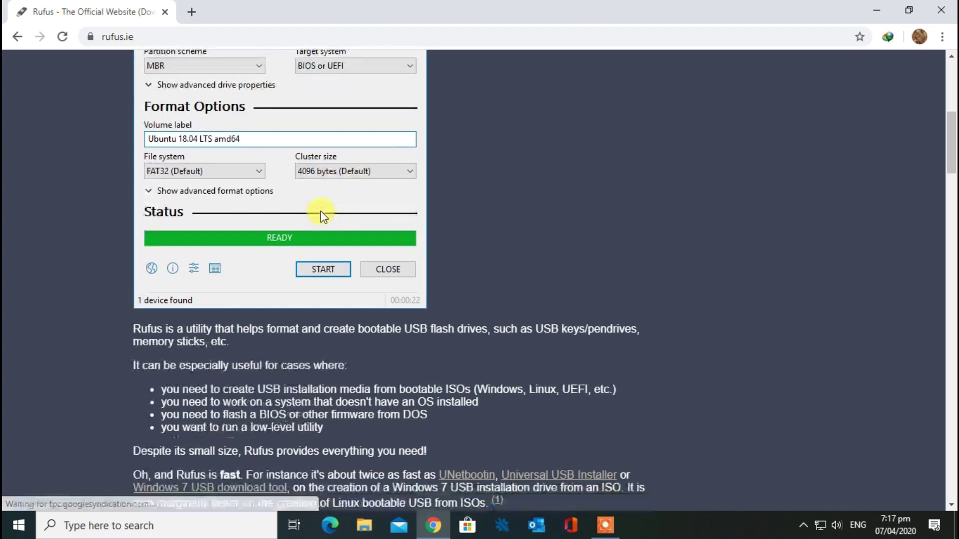
scroll(321, 211, down, 5)
click(203, 96)
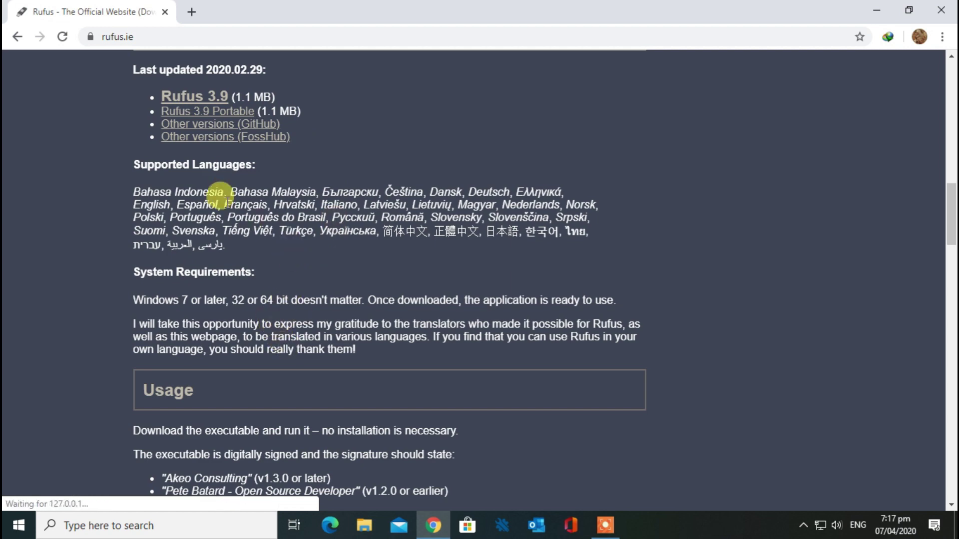
scroll(223, 152, up, 3)
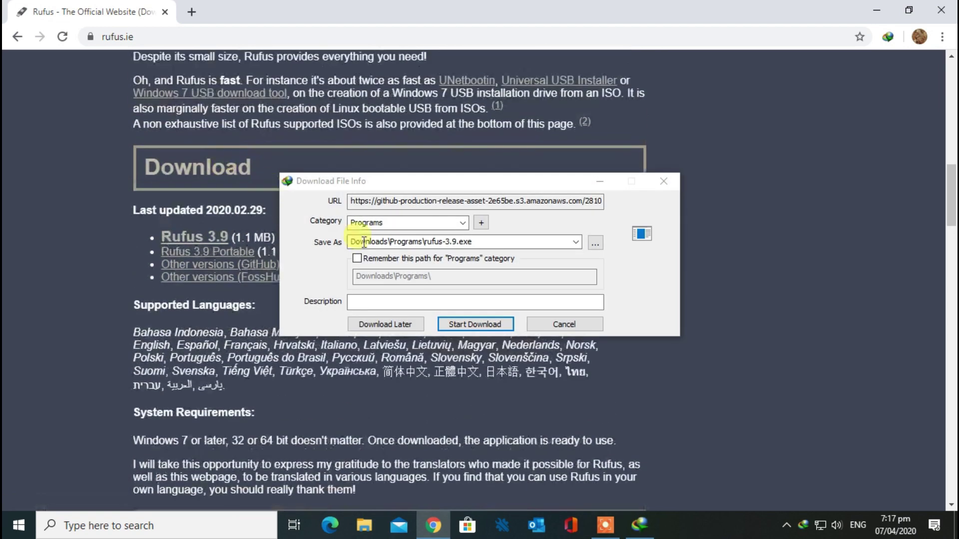
click(454, 324)
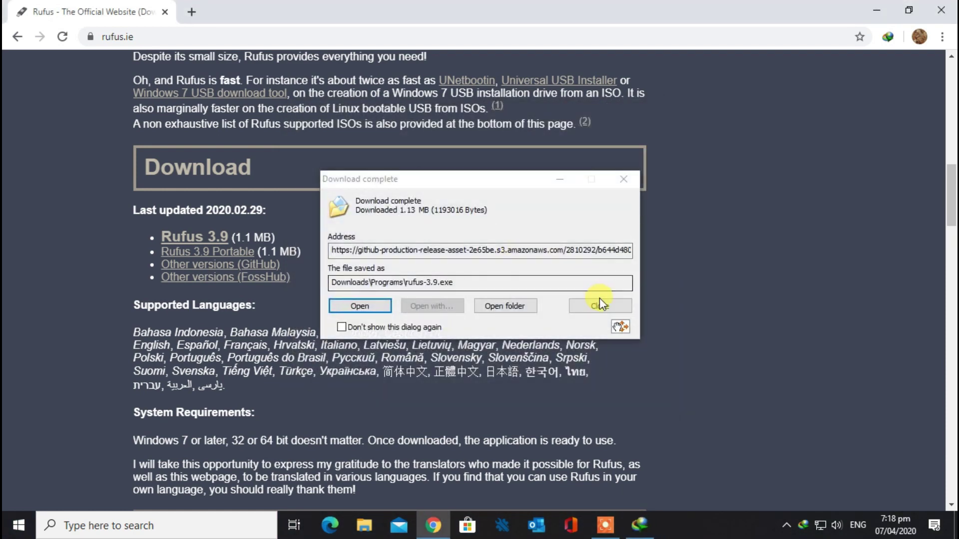
click(599, 306)
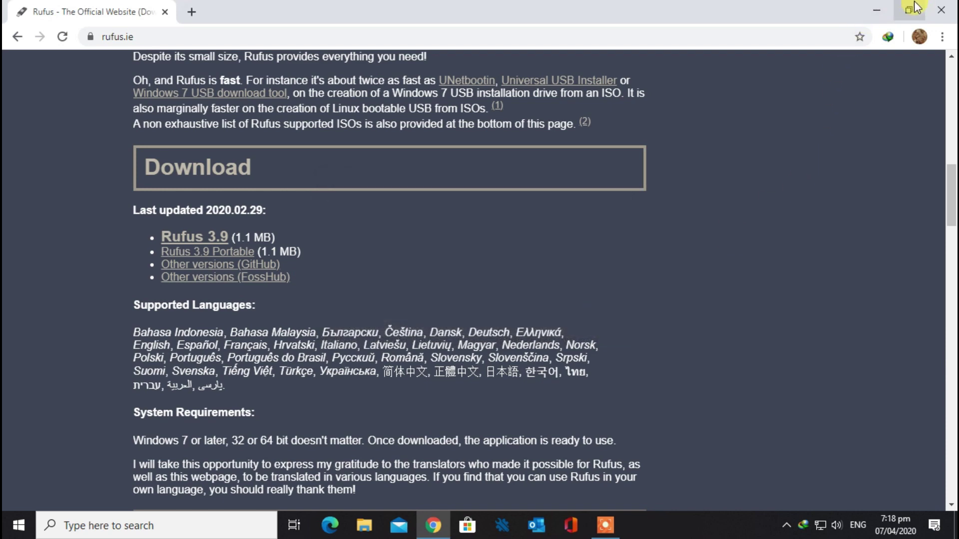
Run rufus-3.9 from This PC > Downloads > Programs, answering No to online update checks
click(875, 10)
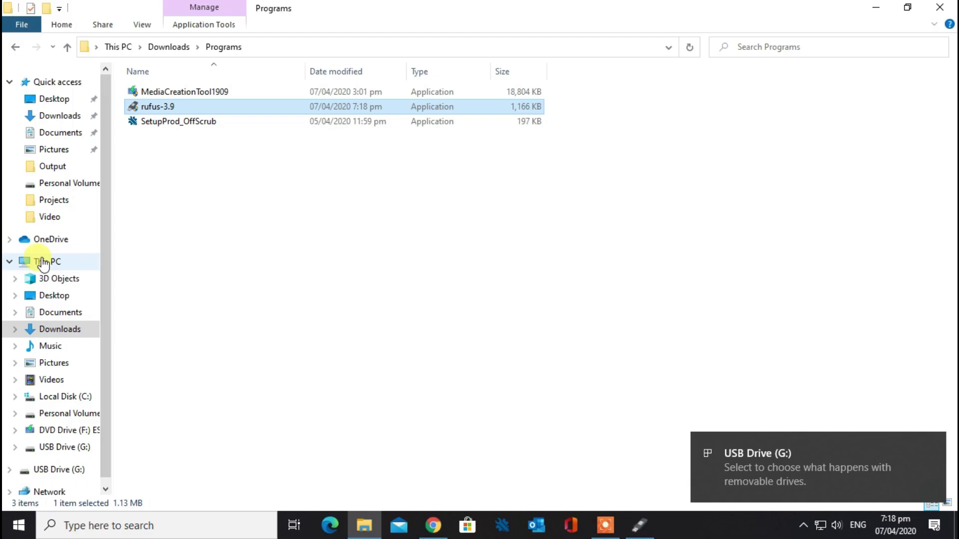
click(43, 260)
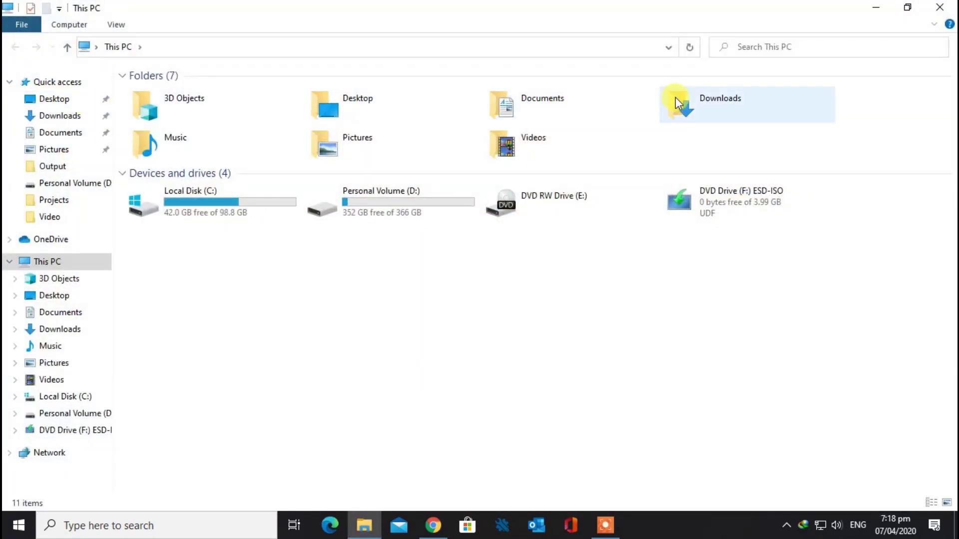
double_click(676, 100)
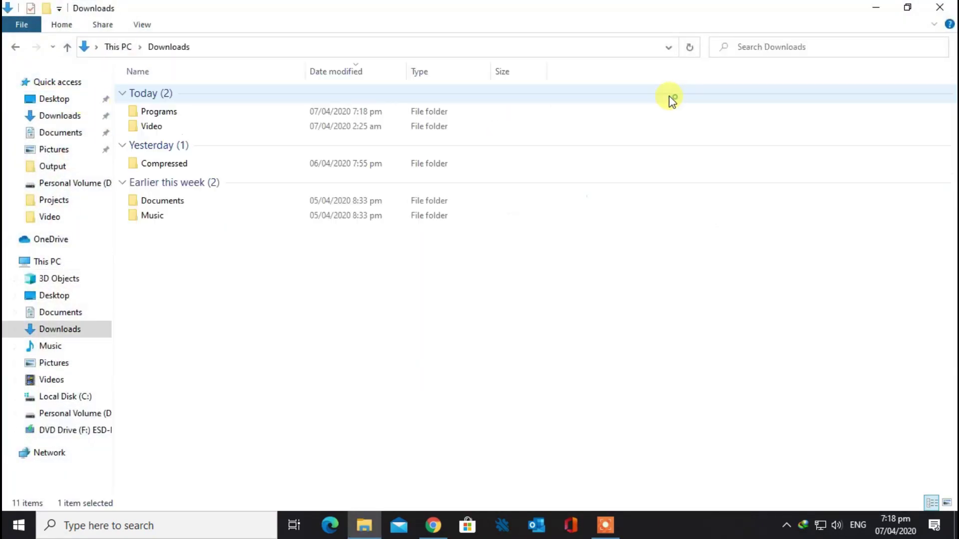
double_click(169, 112)
double_click(172, 108)
double_click(172, 107)
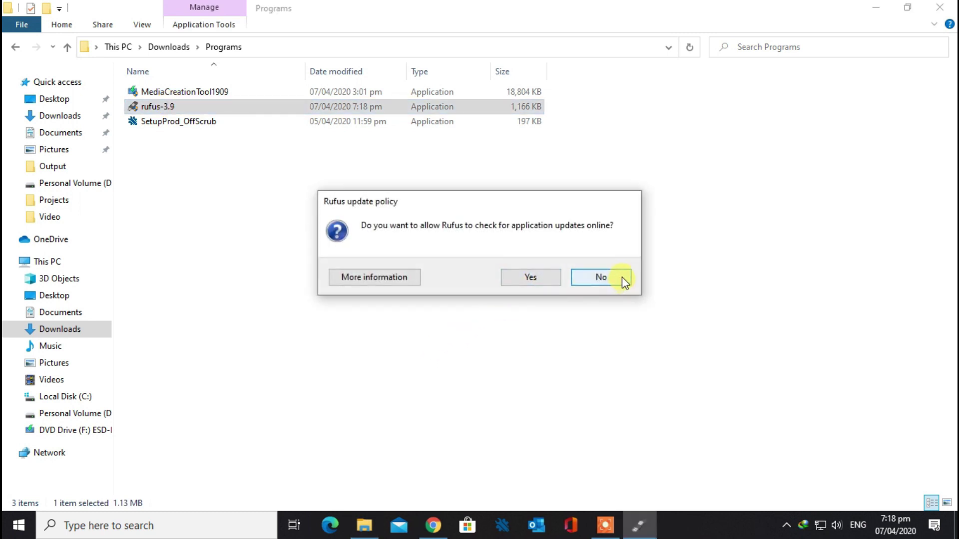
click(601, 276)
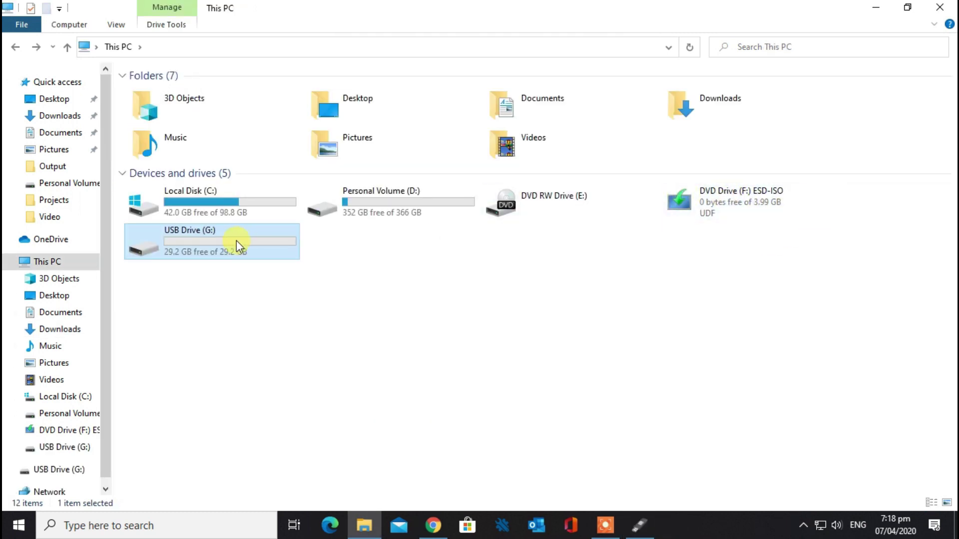
Load Desktop\Windows.iso into Rufus and write it to USB drive G:, accepting the data-erase warning
click(627, 533)
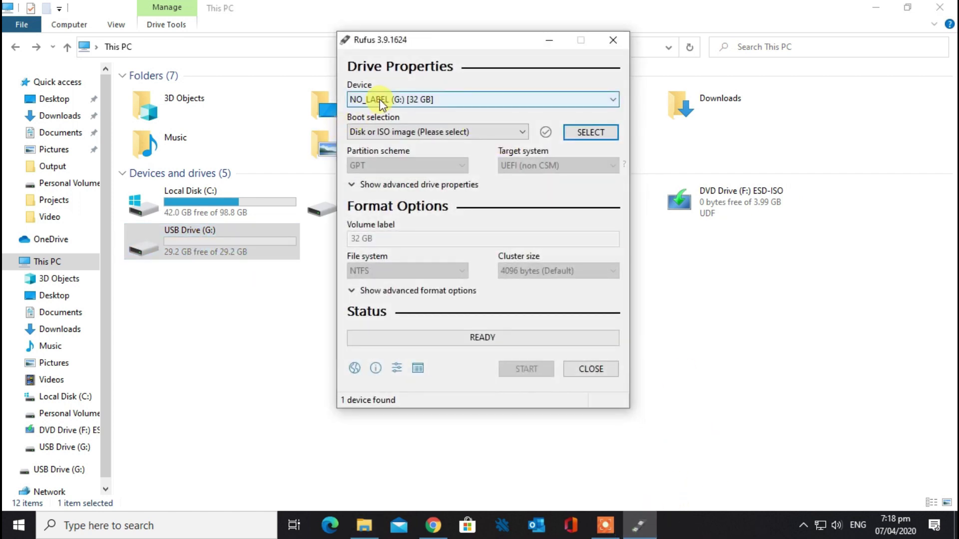
click(575, 134)
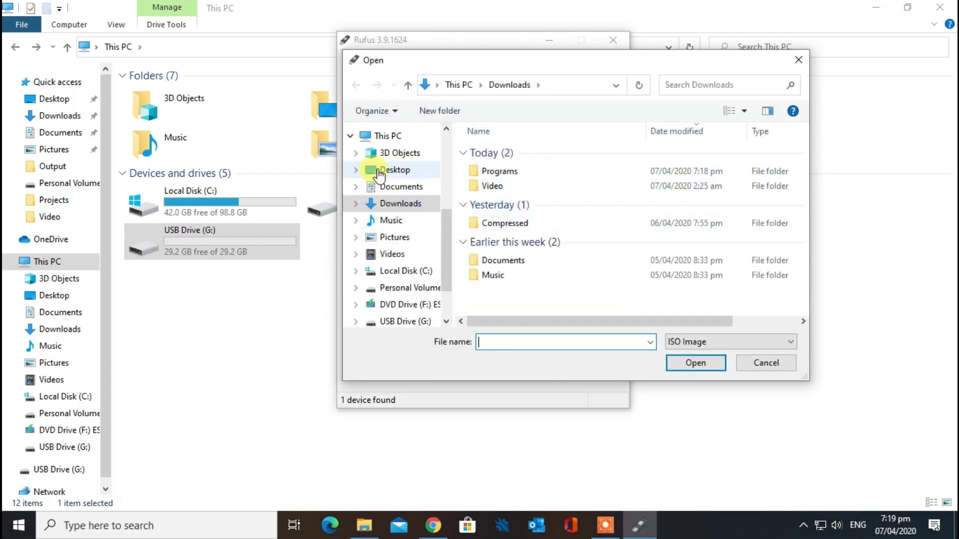
click(405, 170)
click(524, 187)
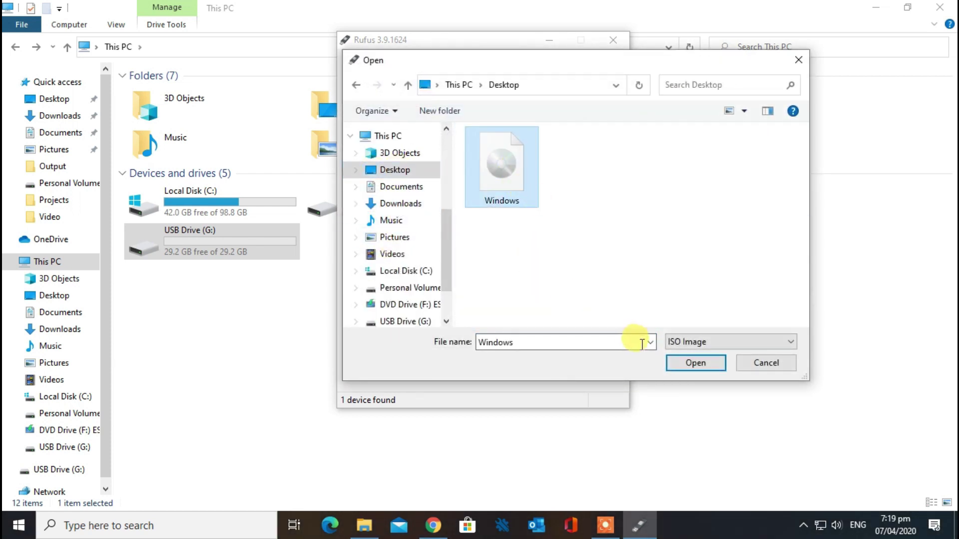
click(717, 365)
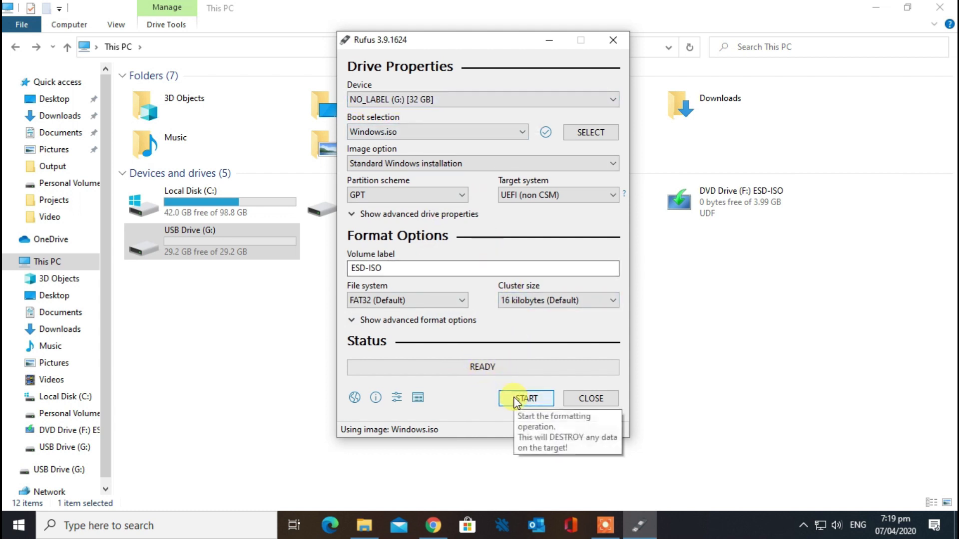
click(519, 400)
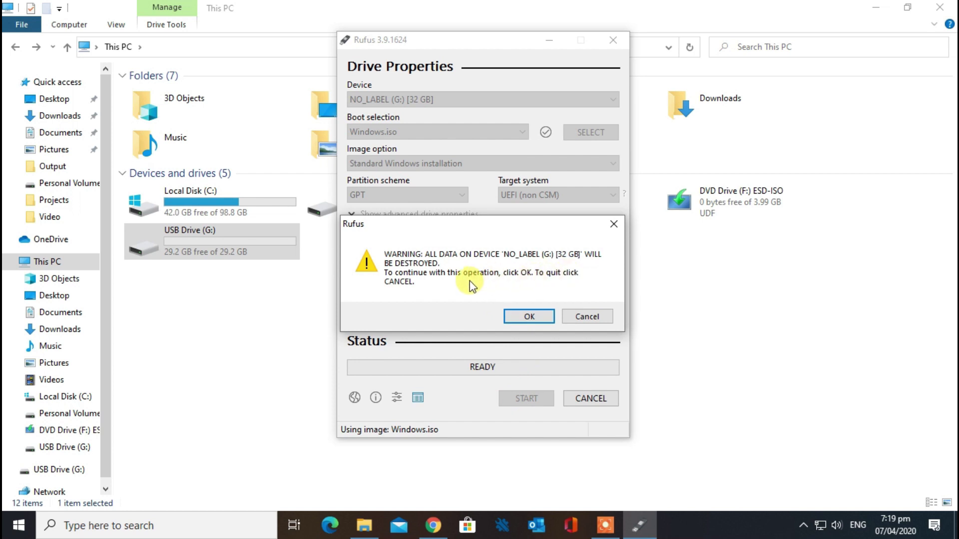
click(517, 318)
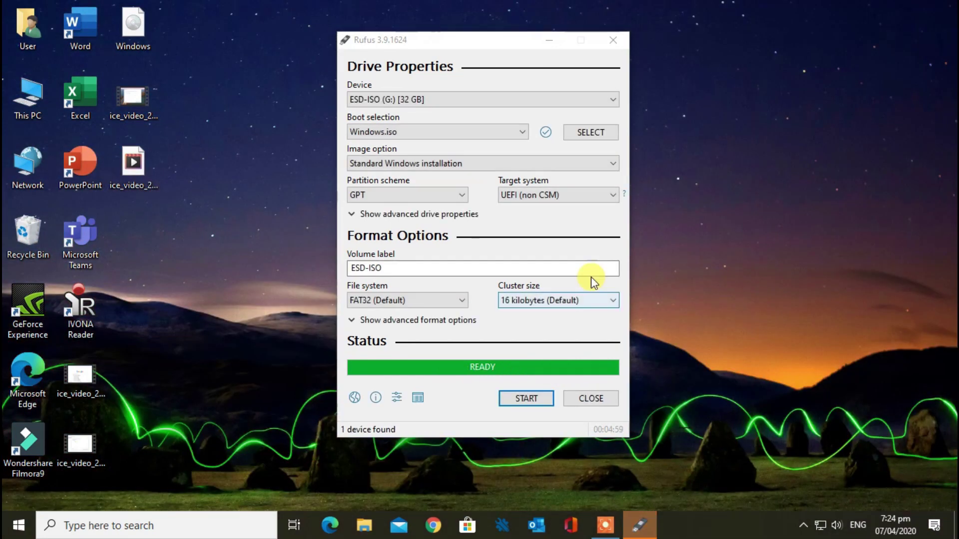
Close Rufus, view the boot, efi and sources files on ESD-ISO (G:), then go back
click(595, 404)
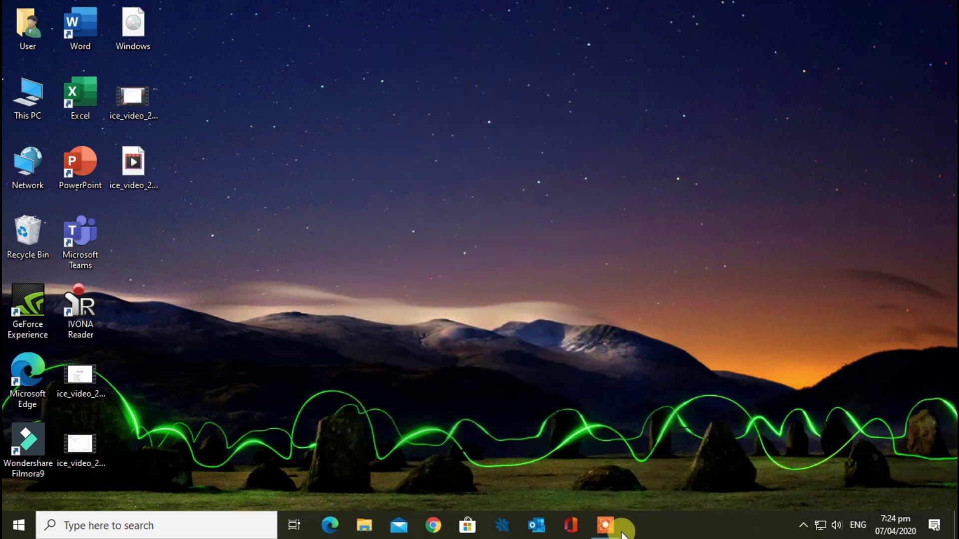
double_click(22, 97)
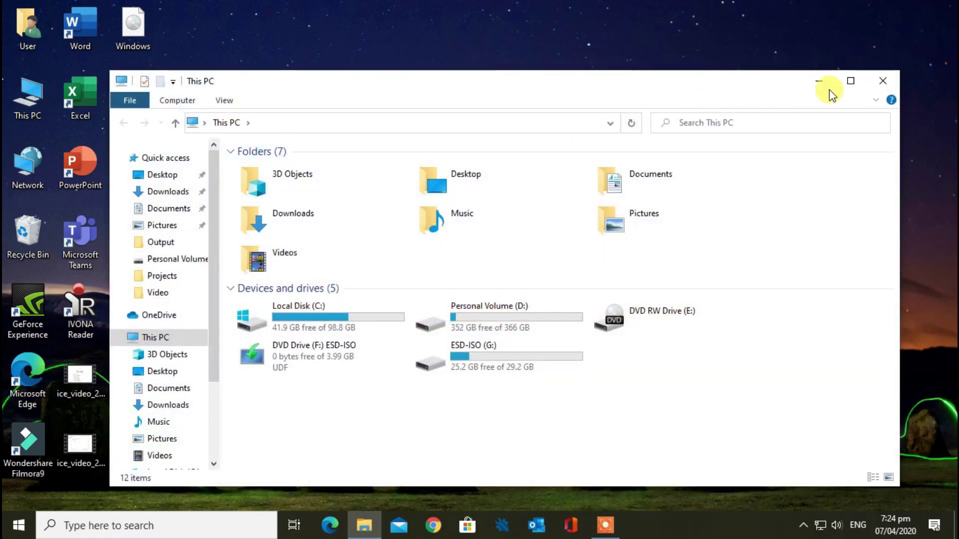
click(850, 81)
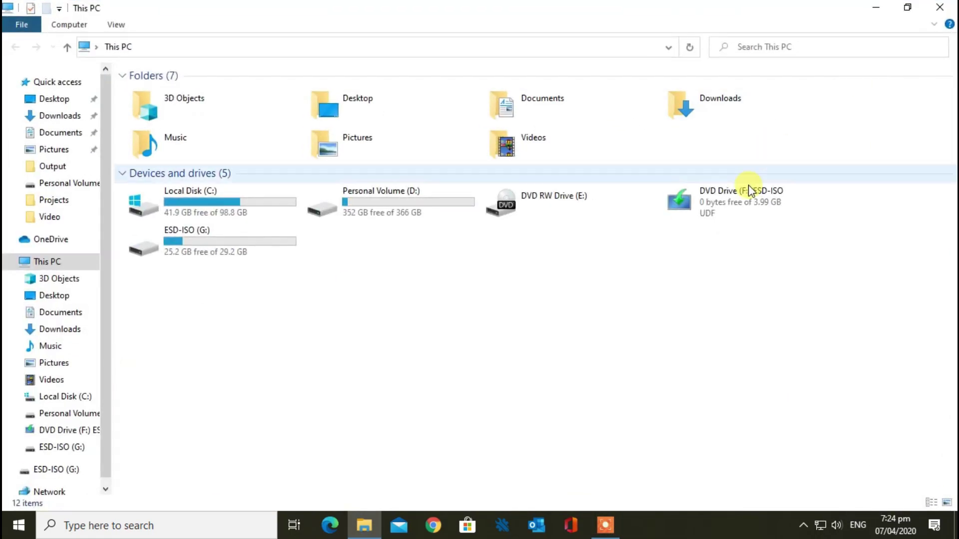
double_click(184, 250)
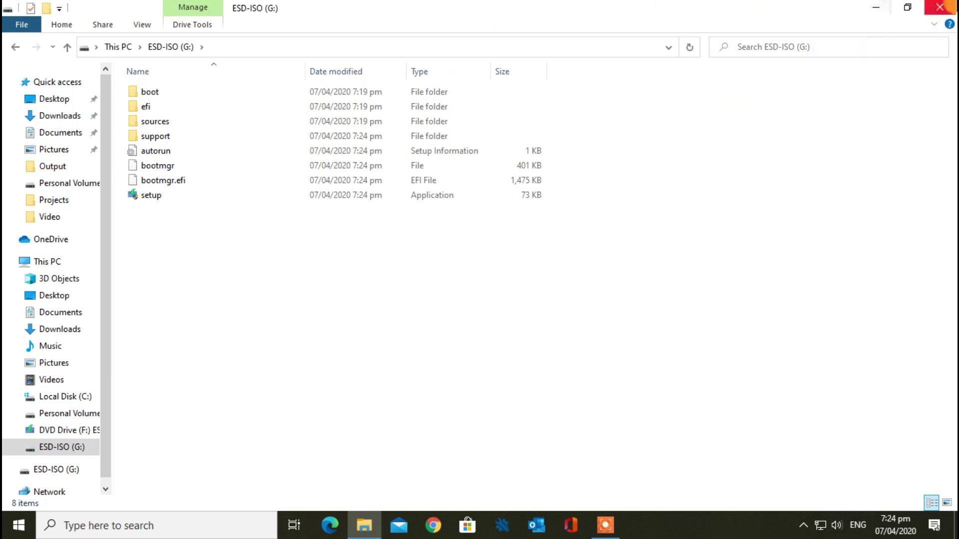
click(15, 48)
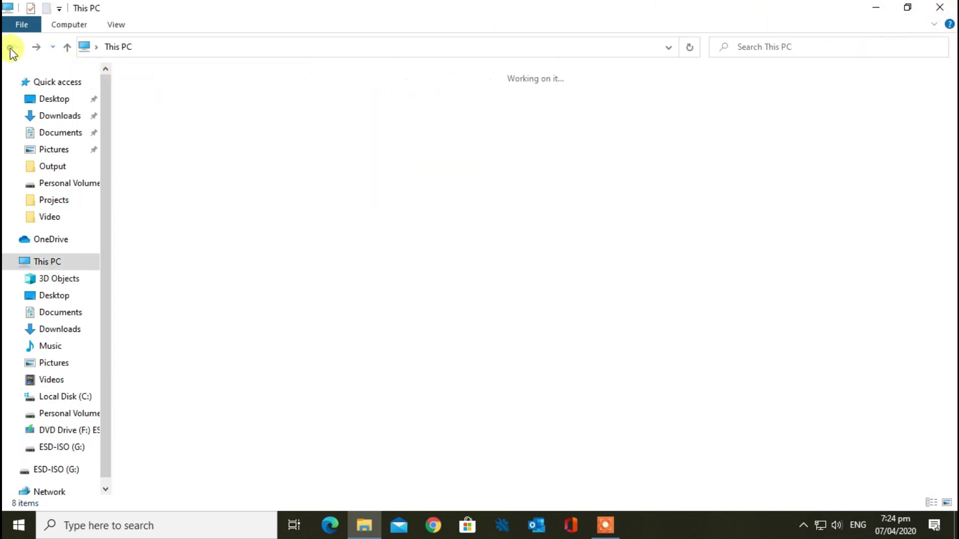